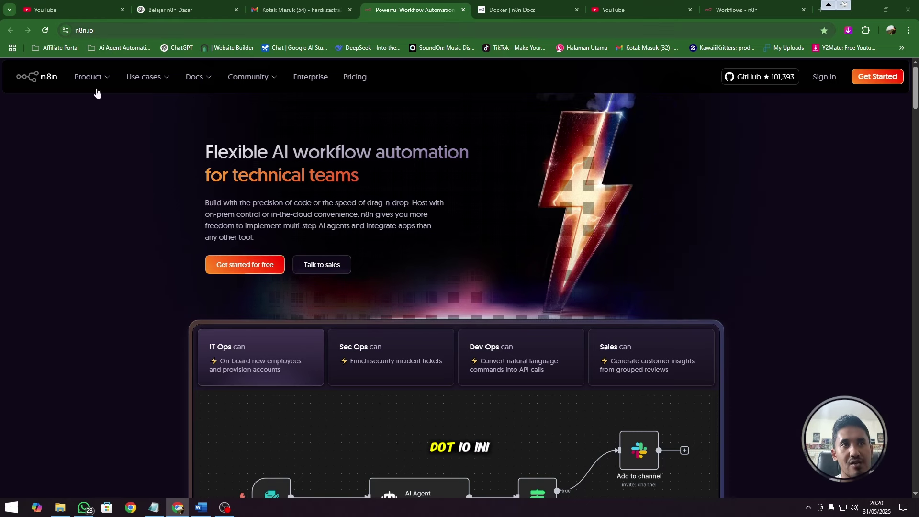
# Open the n8n documentation from the n8n website and go to its section on hosting n8n.
pyautogui.moveTo(189, 79)
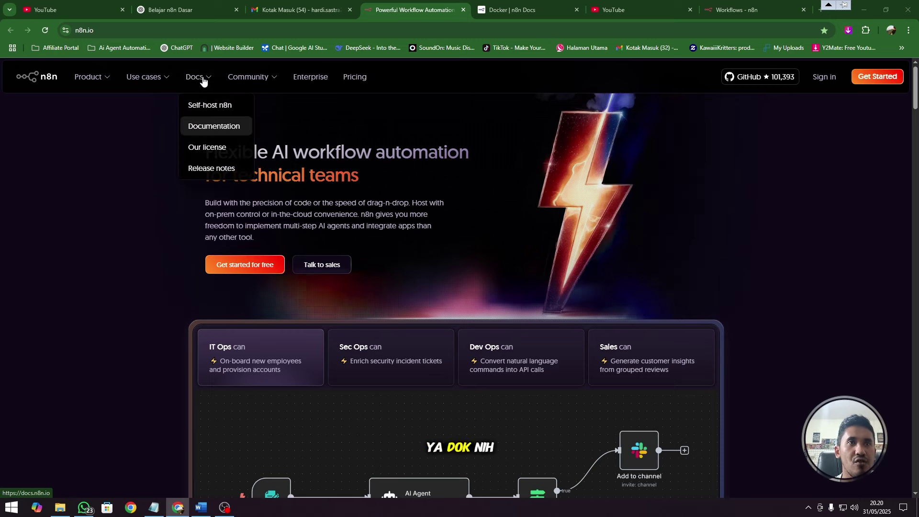
pyautogui.click(203, 128)
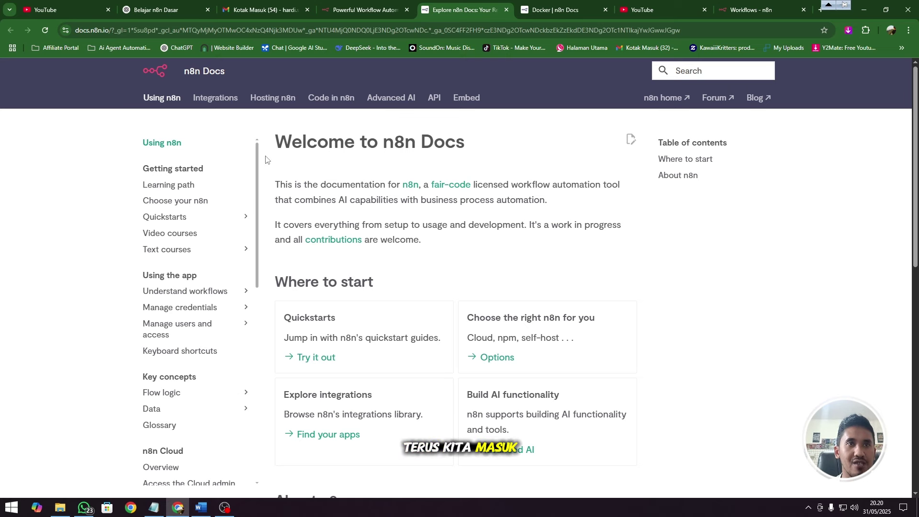
pyautogui.click(266, 100)
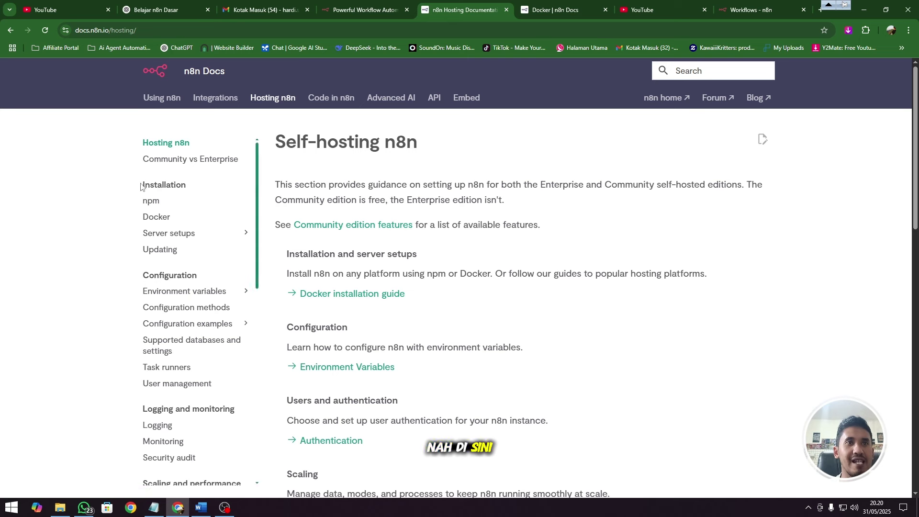
# Highlight the npm and Docker entries under Installation to review the available self-hosting methods.
pyautogui.moveTo(141, 186); pyautogui.dragTo(195, 214)
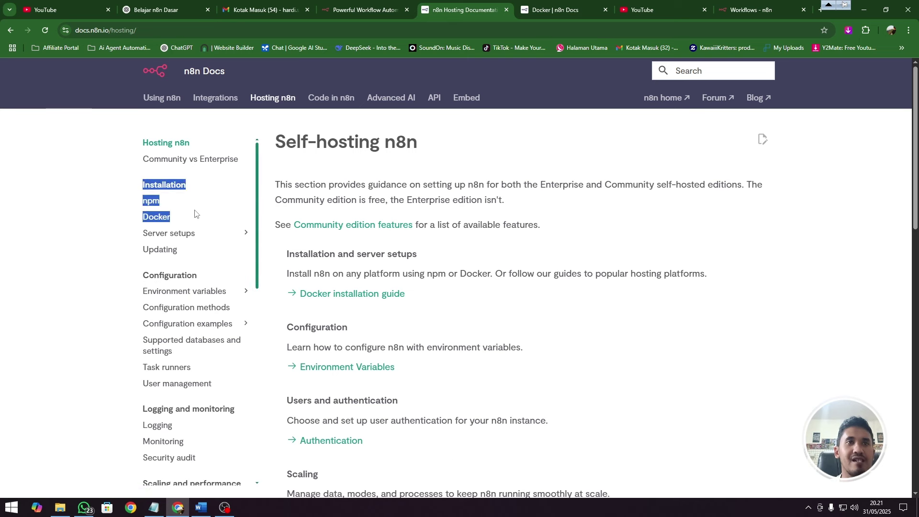
pyautogui.click(113, 211)
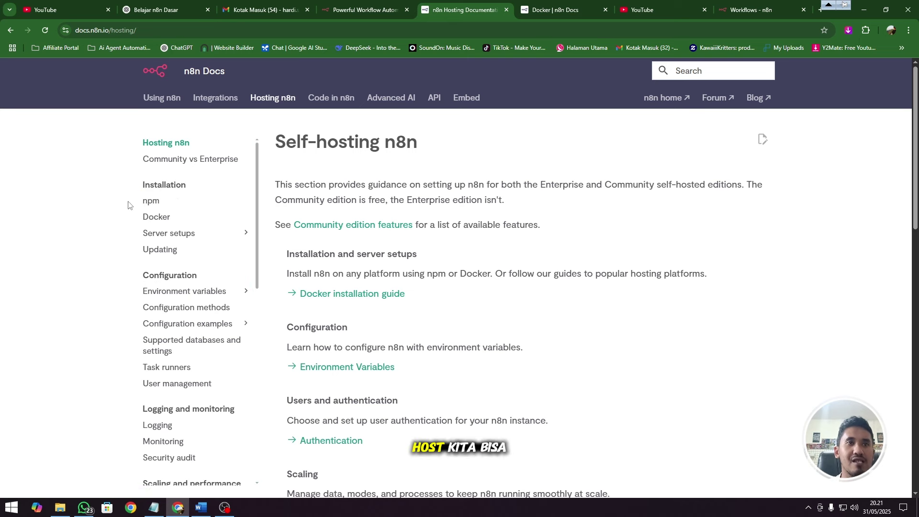
pyautogui.moveTo(135, 202); pyautogui.dragTo(183, 211)
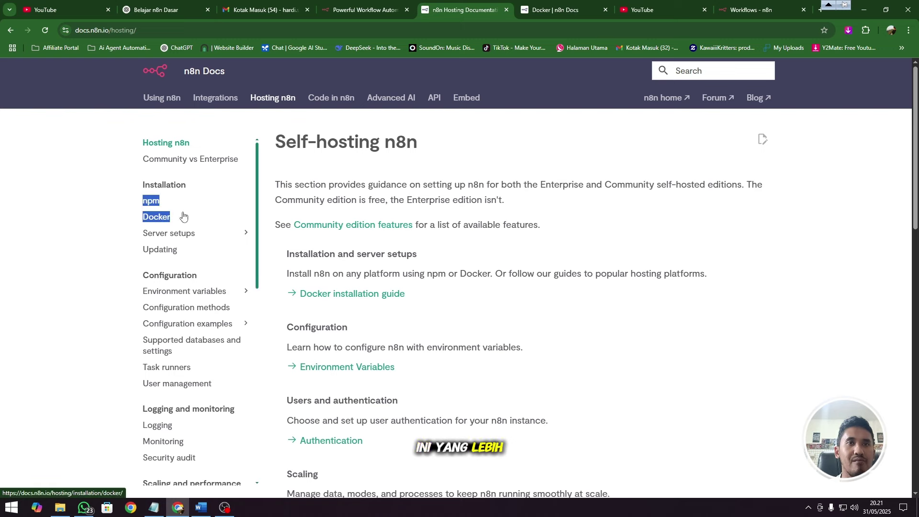
pyautogui.click(134, 211)
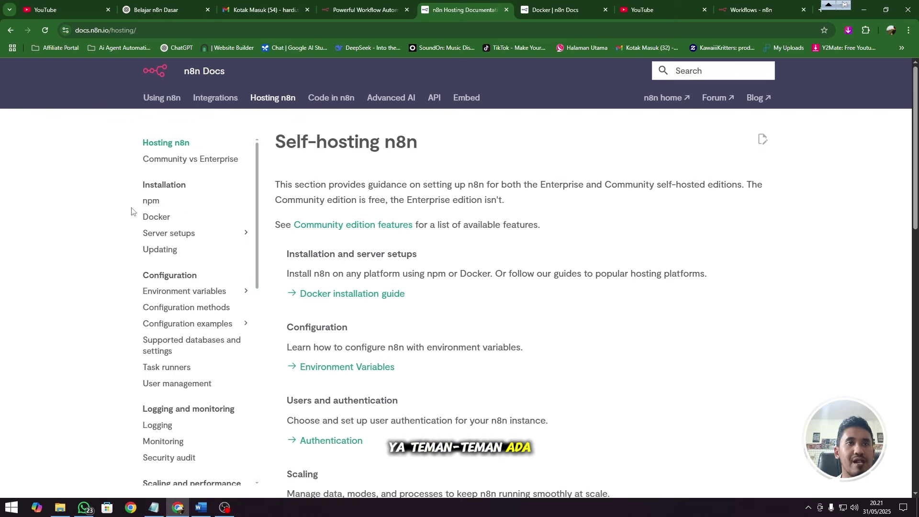
pyautogui.moveTo(123, 217); pyautogui.dragTo(172, 218)
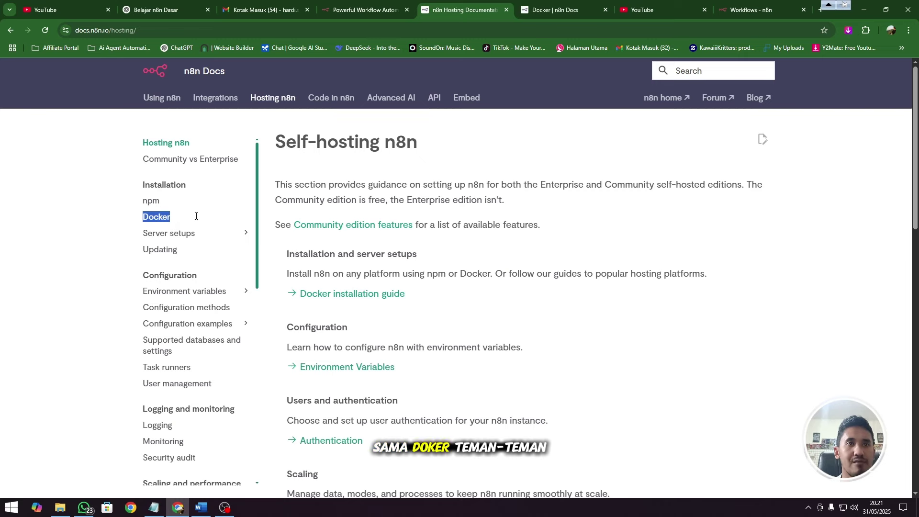
pyautogui.click(112, 207)
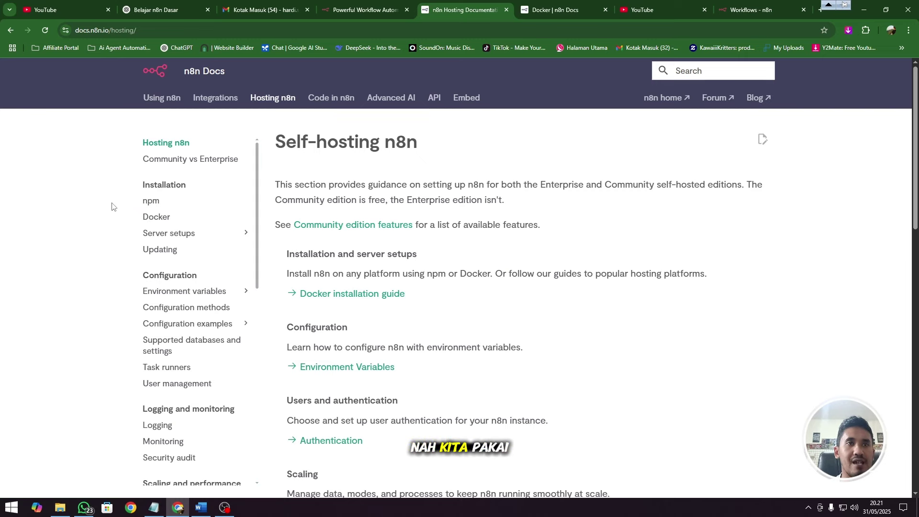
# Open the npm installation guide, look through it, and follow its link to the Node.js website.
pyautogui.click(150, 203)
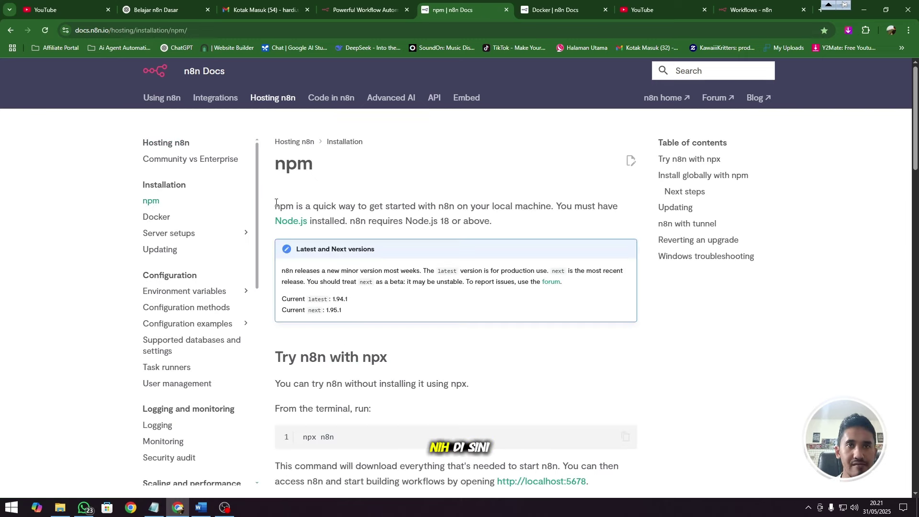
pyautogui.scroll(-10, 344, 201)
pyautogui.scroll(6, 378, 233)
pyautogui.scroll(4, 378, 233)
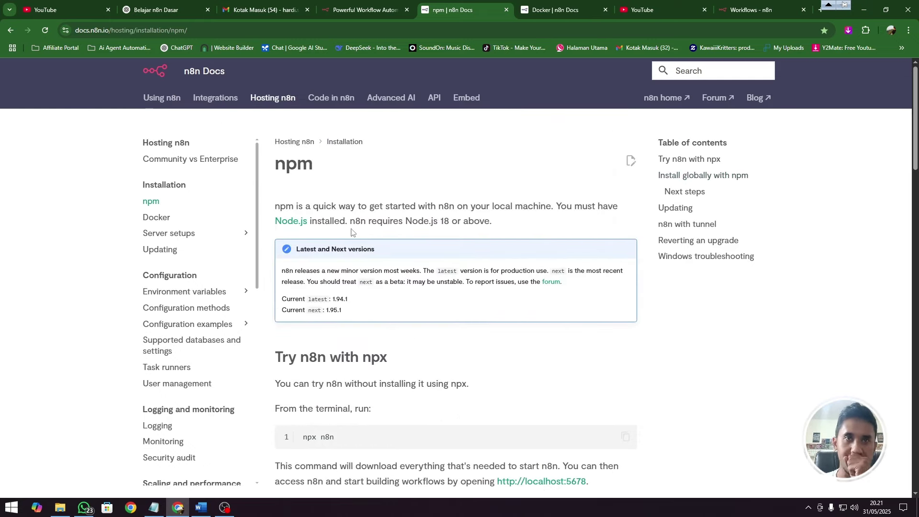
pyautogui.click(299, 223)
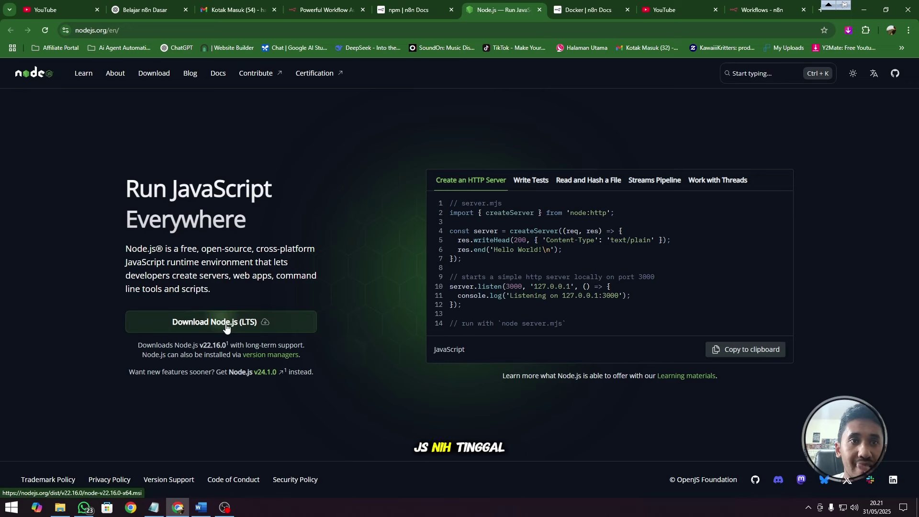
# Open the node-v22.16.0-x64.msi installer from the Downloads folder, dismiss its security warning, and minimize File Explorer.
pyautogui.click(60, 507)
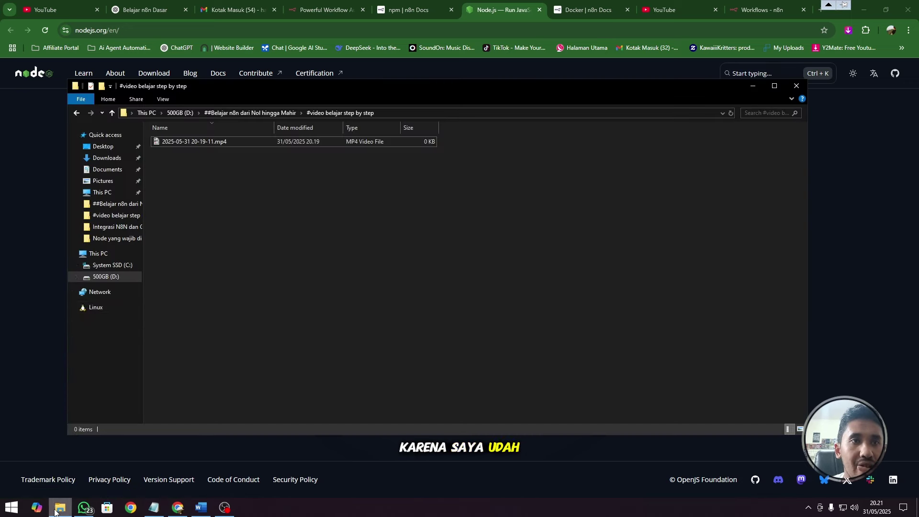
pyautogui.click(112, 163)
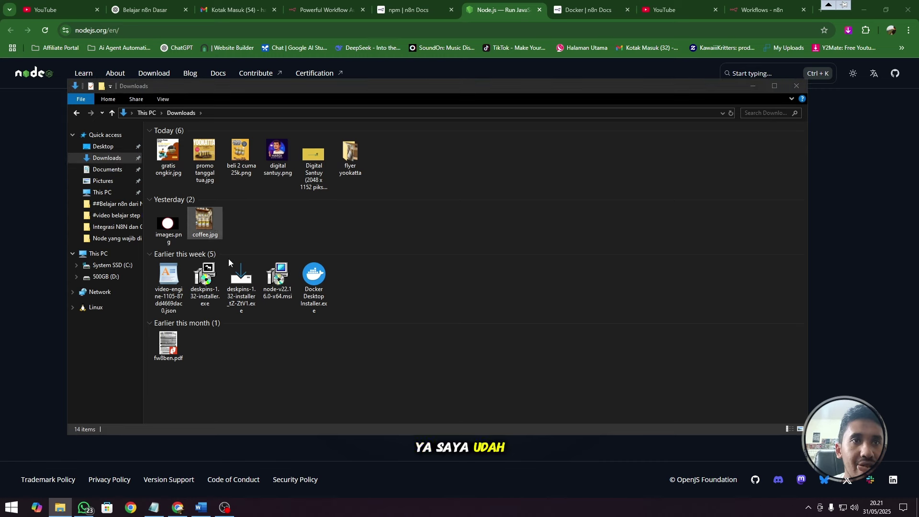
pyautogui.click(276, 275)
pyautogui.doubleClick(276, 275)
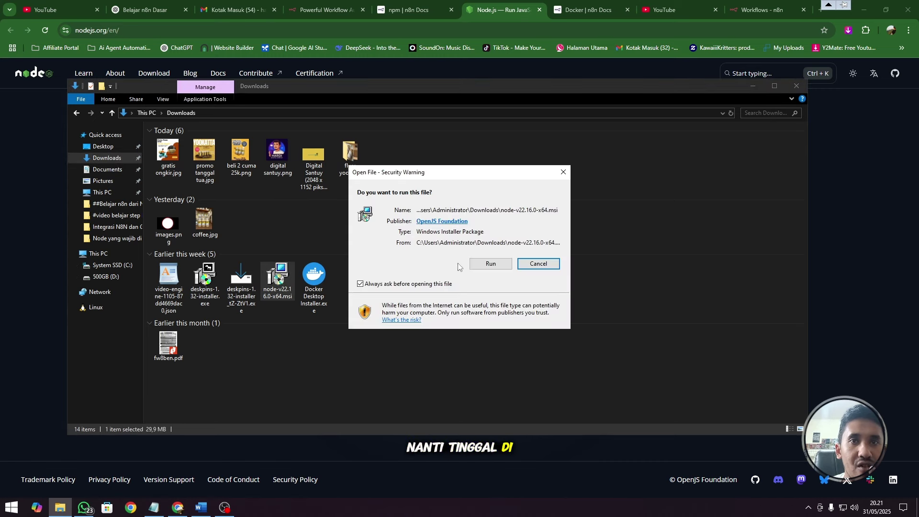
pyautogui.click(563, 173)
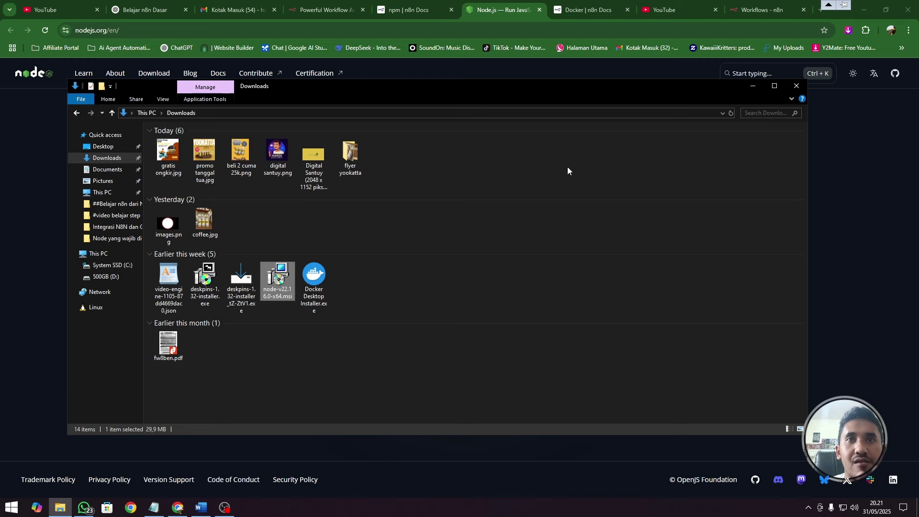
pyautogui.click(754, 88)
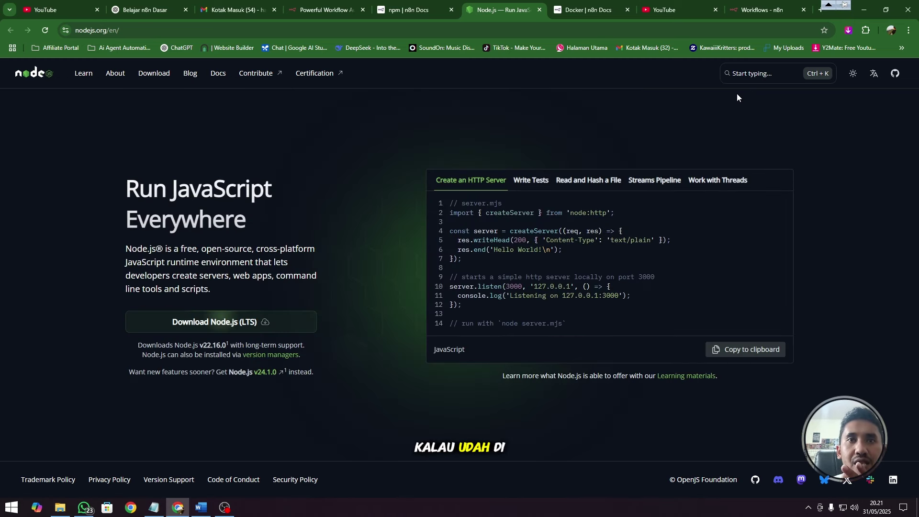
# Search the installed programs for cmd and open a Command Prompt window.
pyautogui.click(12, 508)
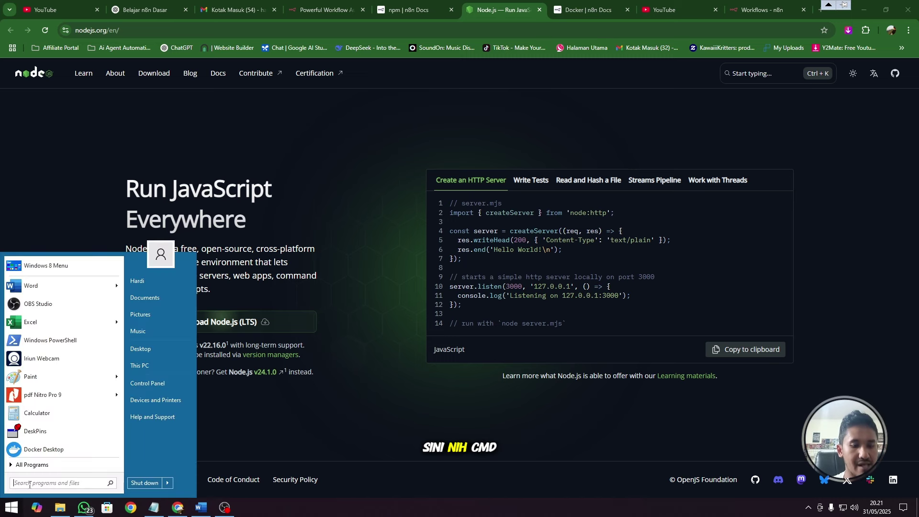
pyautogui.write('cmd')
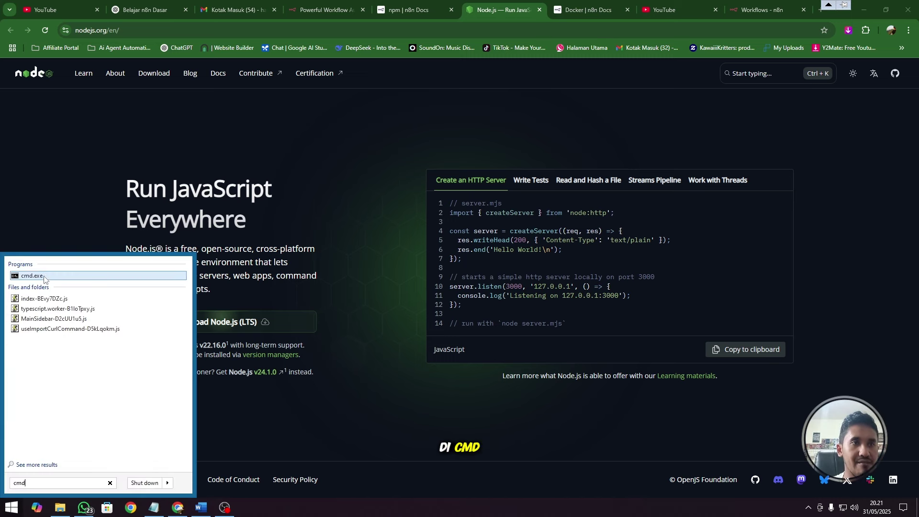
pyautogui.click(44, 277)
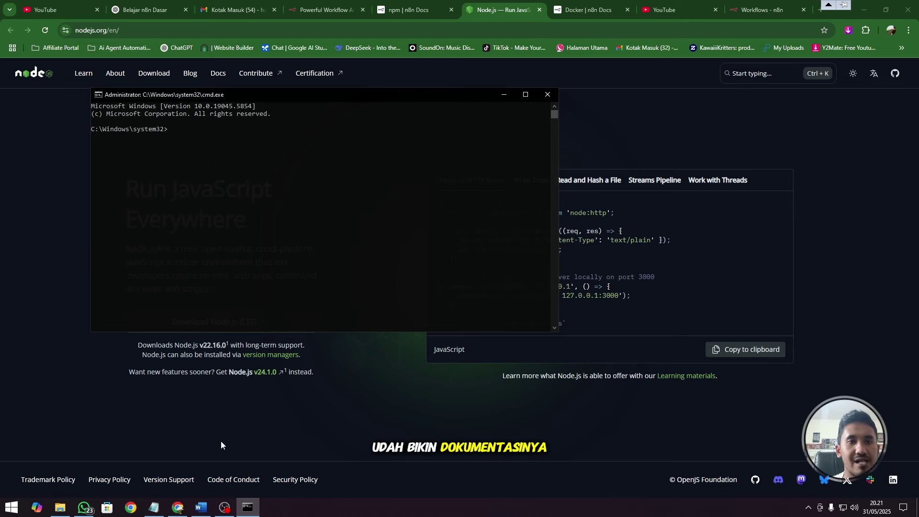
# Look up the launch command in install n8n.docx in Word and run npx n8n in the Command Prompt.
pyautogui.click(201, 507)
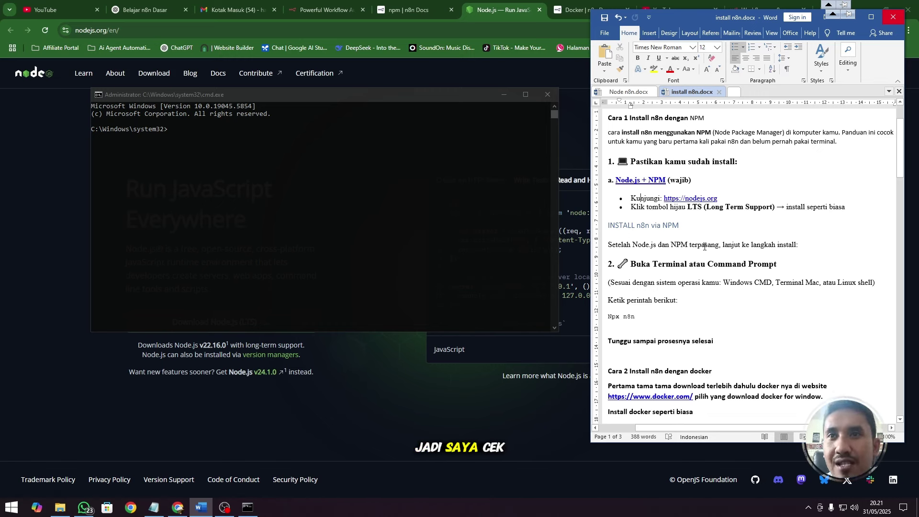
pyautogui.scroll(-1, 701, 253)
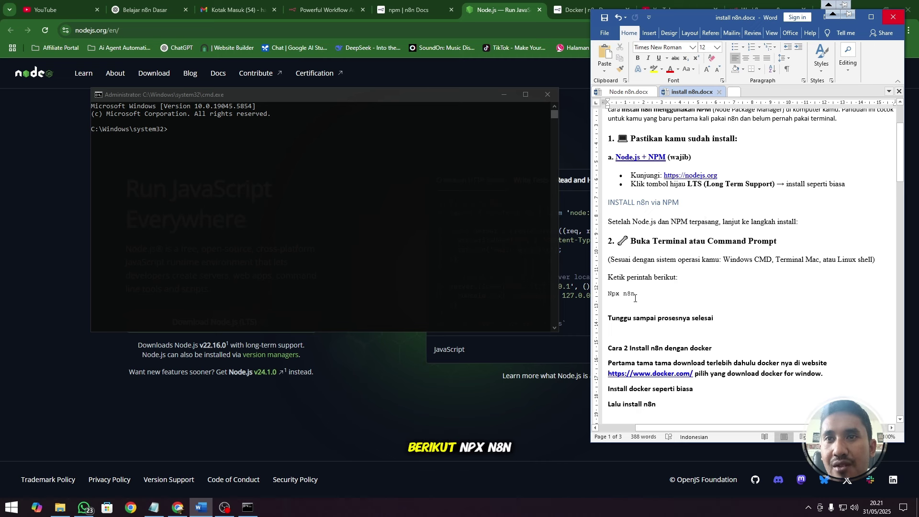
pyautogui.click(211, 134)
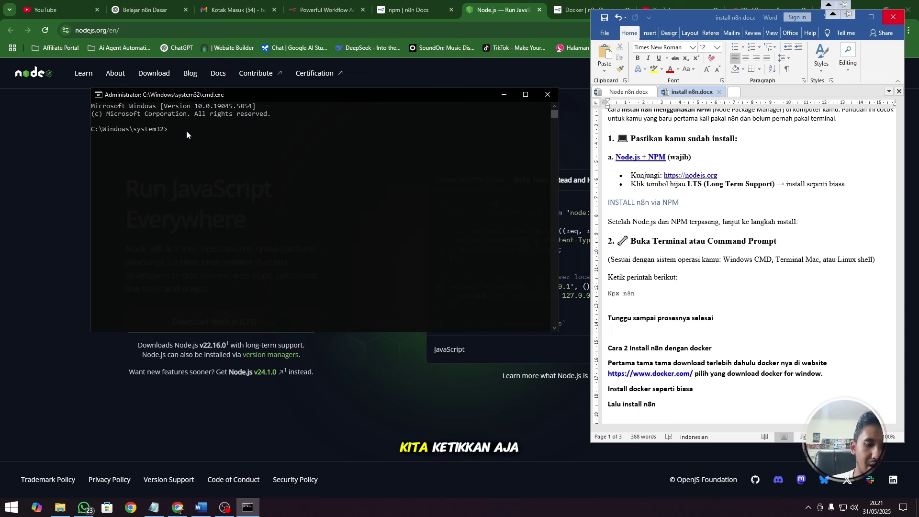
pyautogui.write('npx n8n')
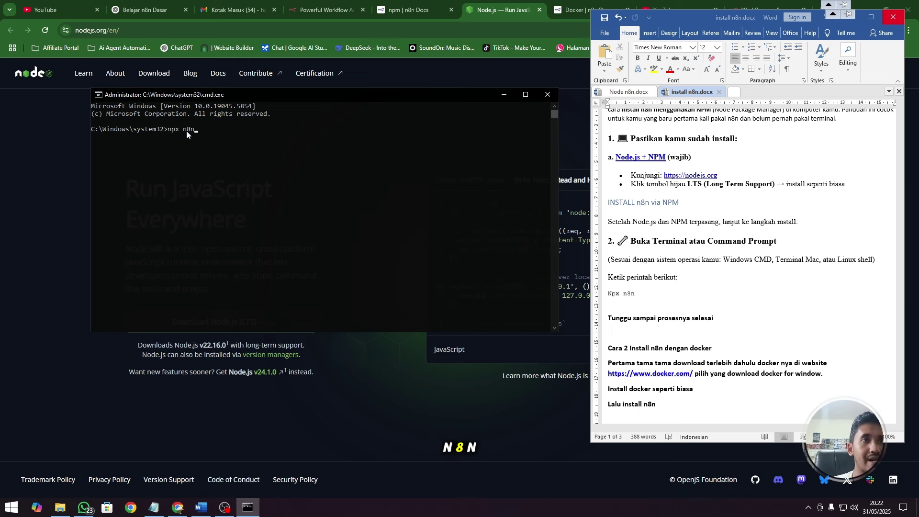
pyautogui.press('Return')
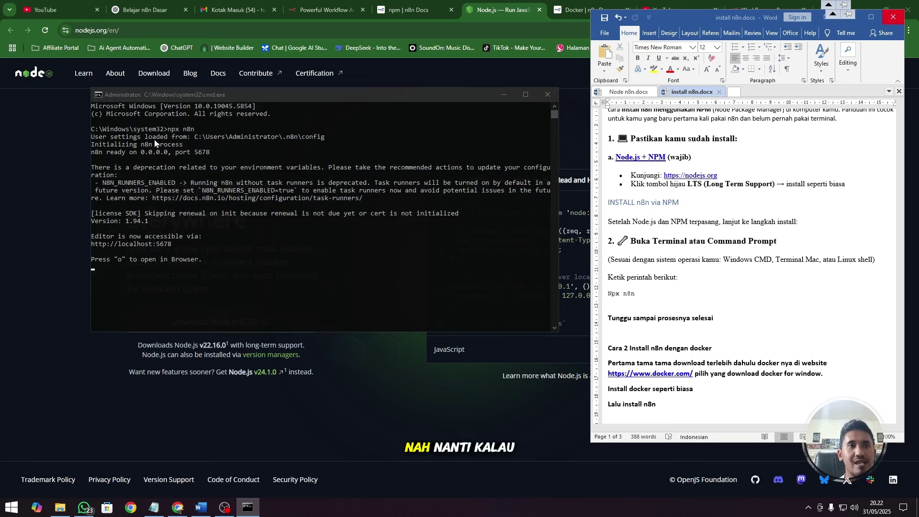
# Copy the local editor address from the terminal, open localhost:5678 in a new browser tab, and create a blank workflow.
pyautogui.click(171, 245)
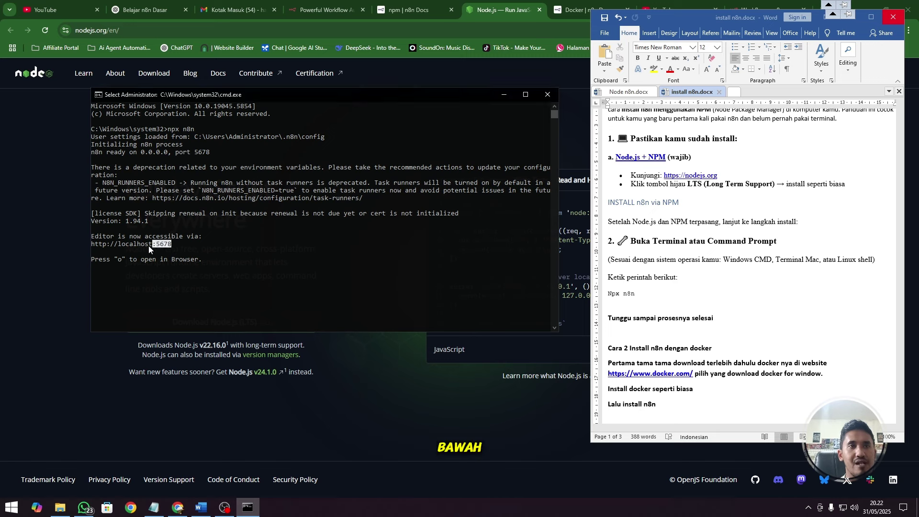
pyautogui.hotkey('ctrl', 'c')
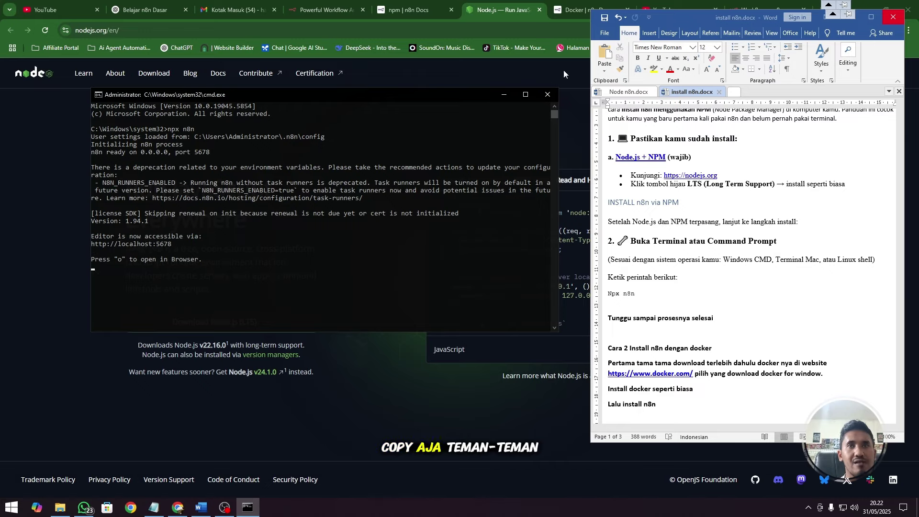
pyautogui.click(500, 12)
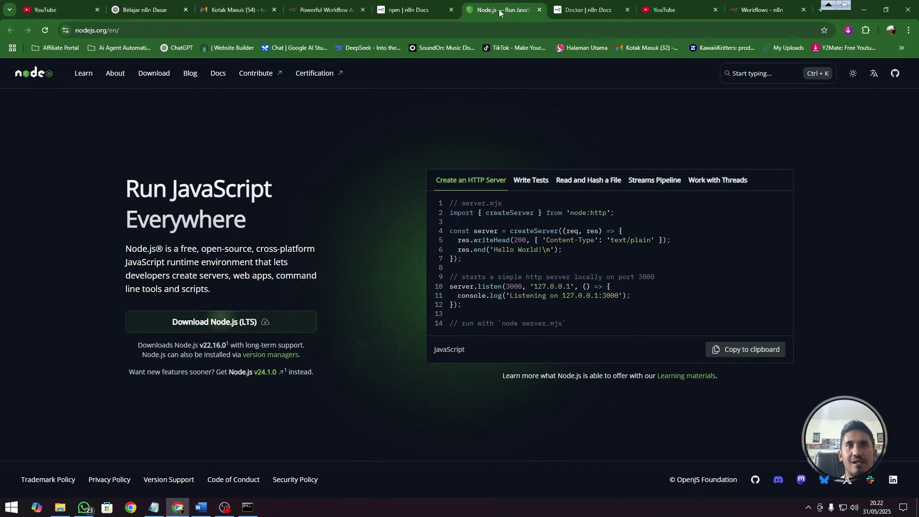
pyautogui.click(821, 11)
pyautogui.hotkey('ctrl', 'v')
pyautogui.press('Return')
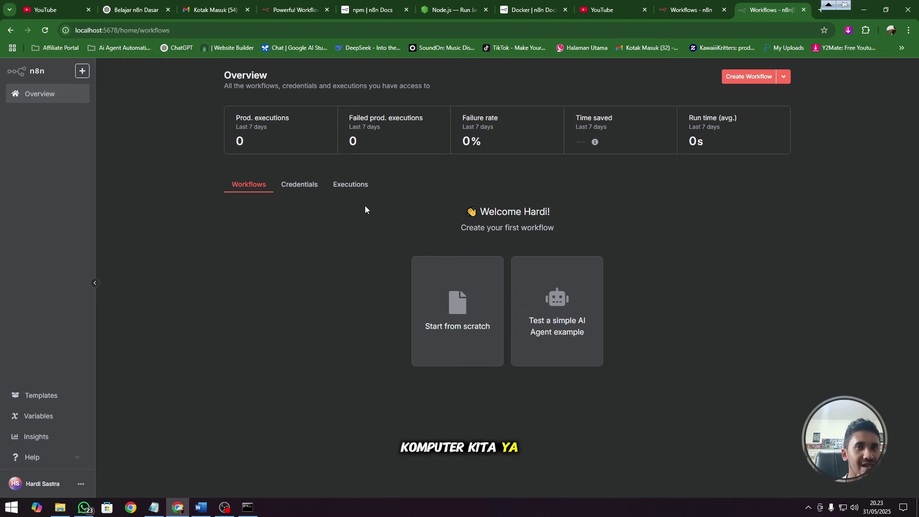
pyautogui.click(747, 79)
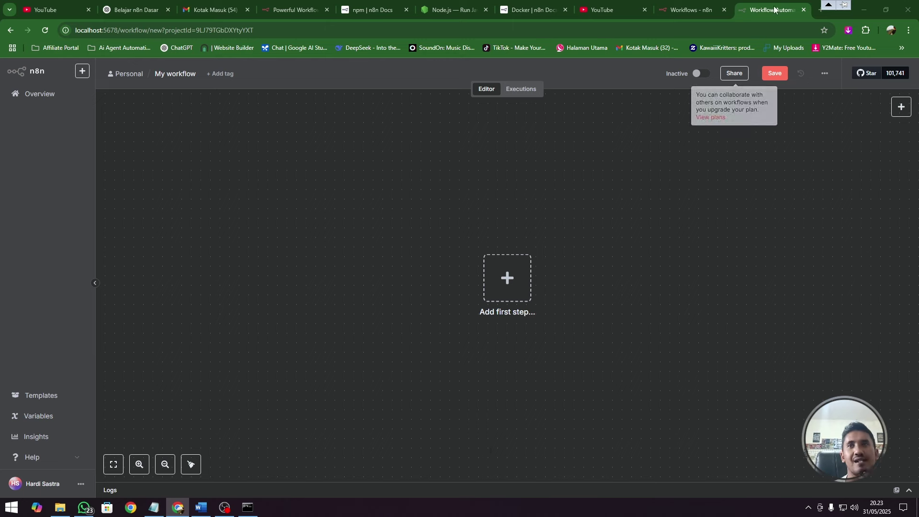
# Close the browser tab with the local n8n editor and the Command Prompt window running n8n.
pyautogui.middleClick(775, 2)
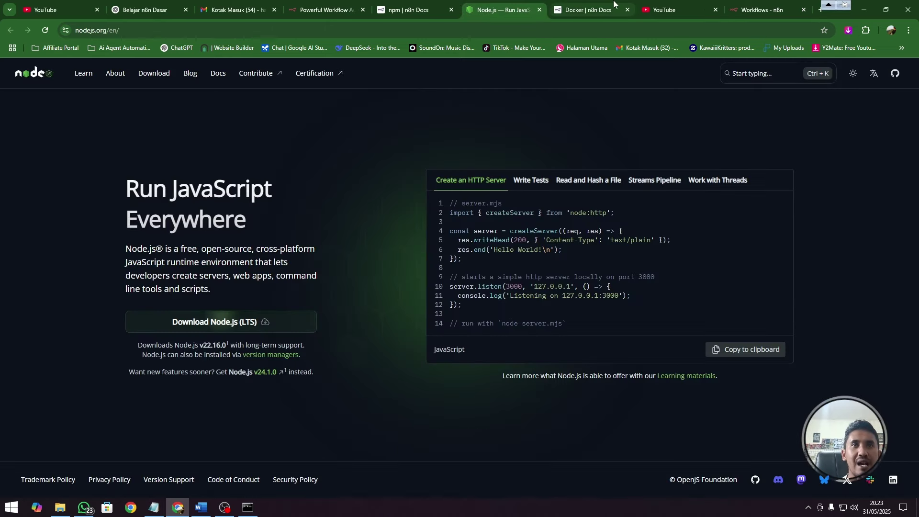
pyautogui.click(246, 507)
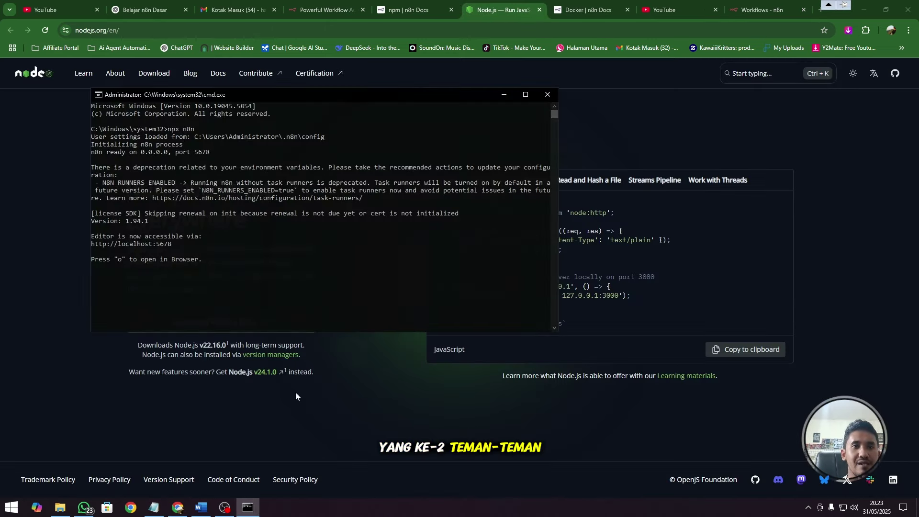
pyautogui.click(546, 95)
# Open the Docker installation guide in the n8n documentation and follow its link to the Docker website.
pyautogui.click(400, 5)
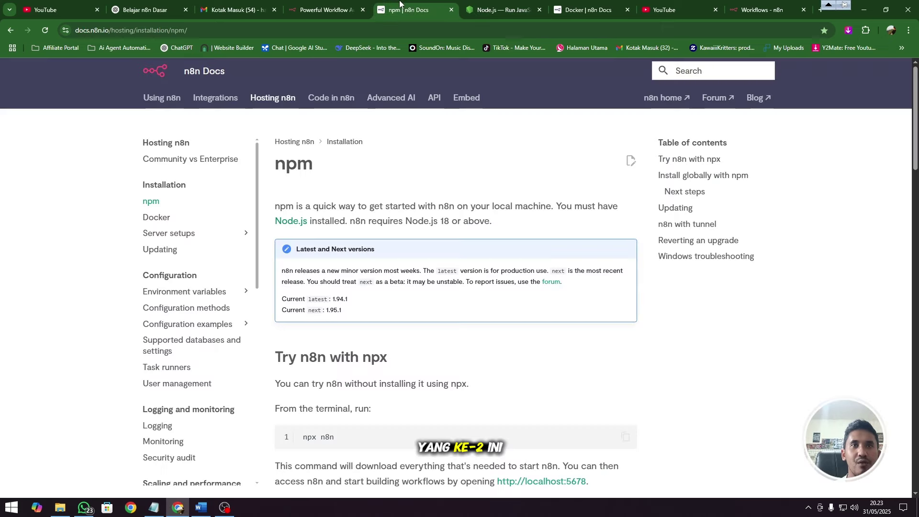
pyautogui.click(150, 218)
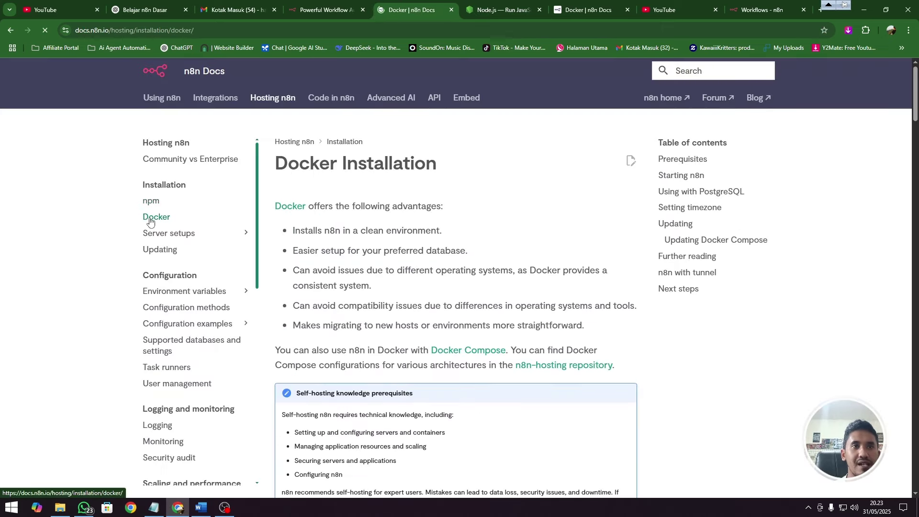
pyautogui.click(291, 206)
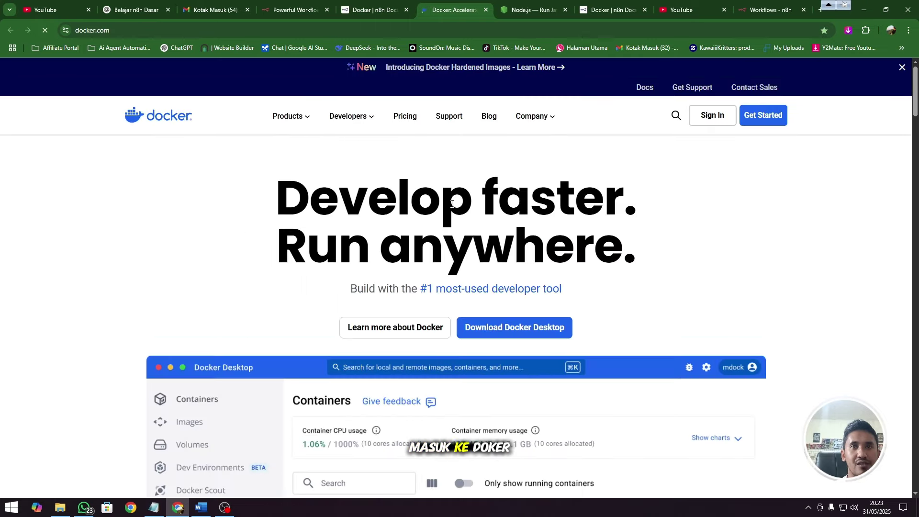
# Choose the Docker Desktop download for Windows – AMD64 and select Docker Desktop Installer.exe in the Downloads folder.
pyautogui.scroll(-2, 452, 205)
pyautogui.moveTo(516, 231)
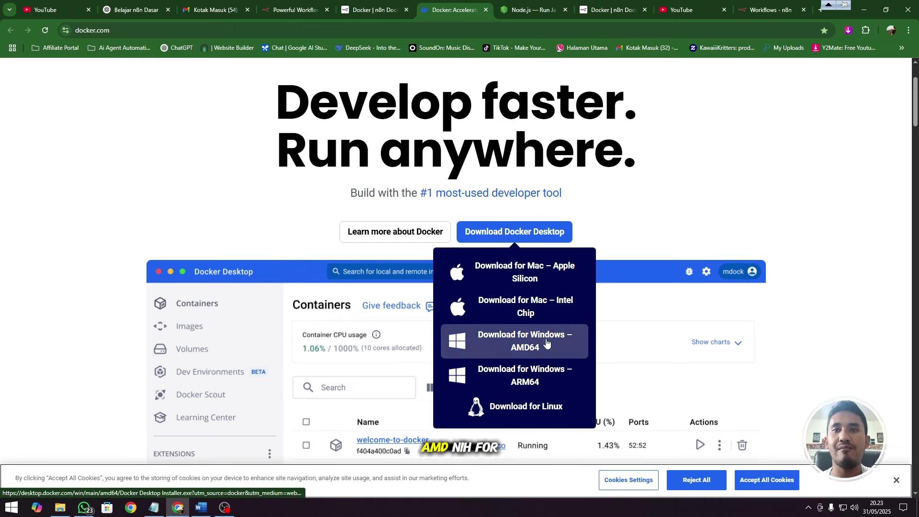
pyautogui.click(528, 338)
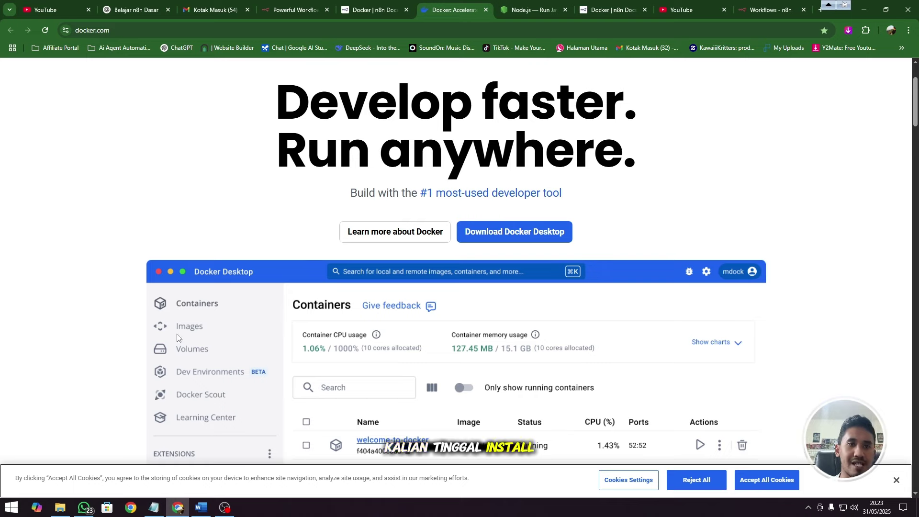
pyautogui.click(59, 508)
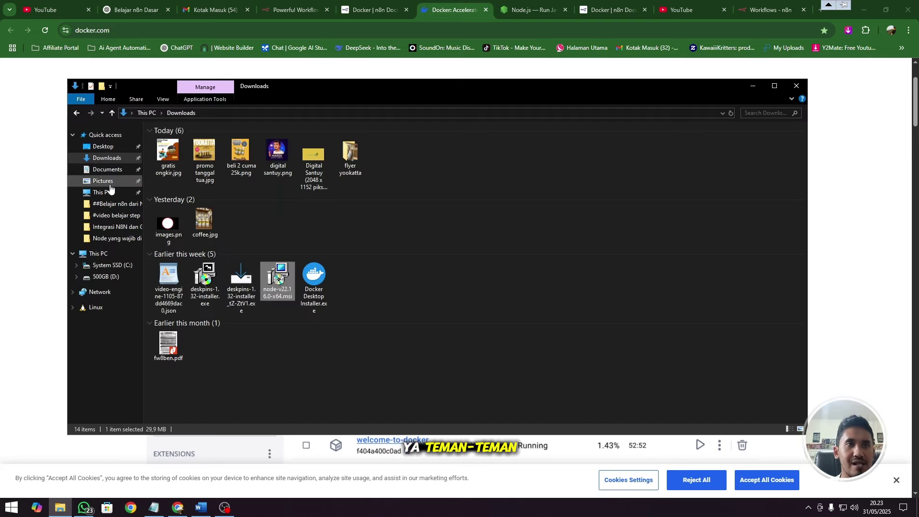
pyautogui.click(323, 280)
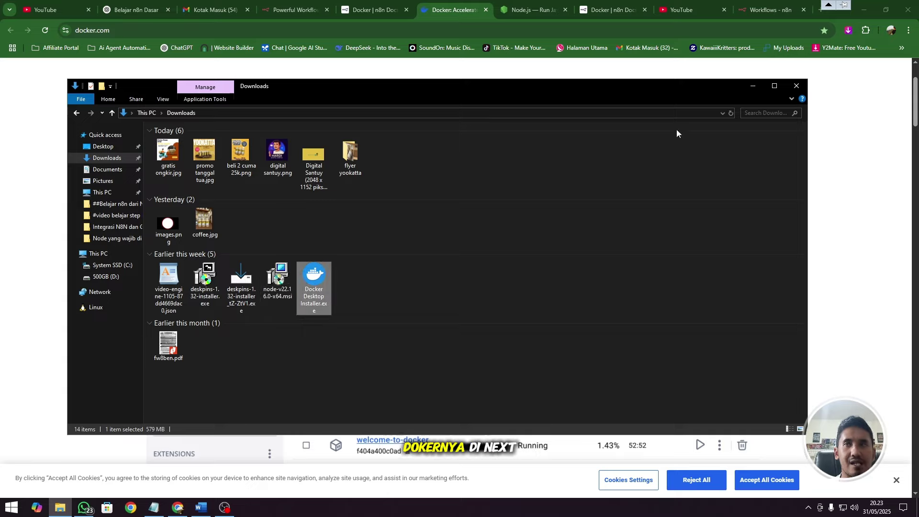
# Minimize the Downloads folder and the browser, and launch Docker Desktop from the desktop.
pyautogui.click(752, 86)
pyautogui.click(863, 9)
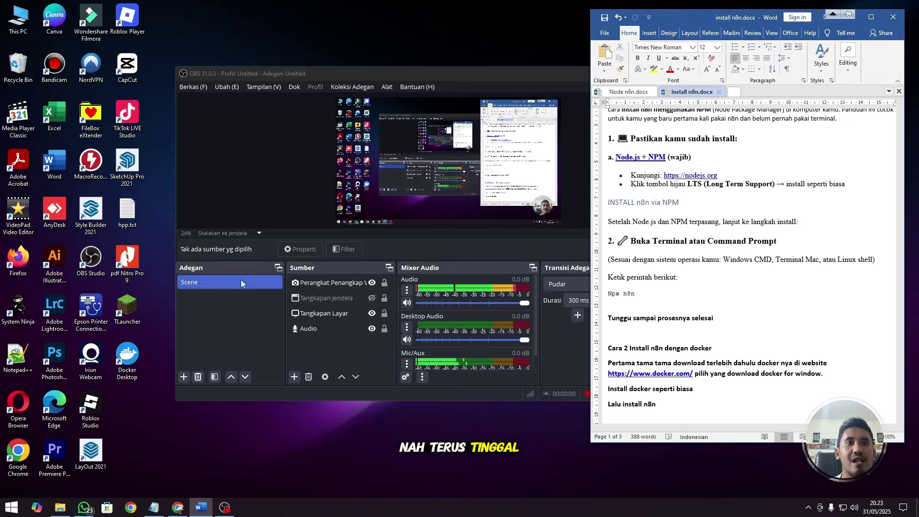
pyautogui.doubleClick(129, 359)
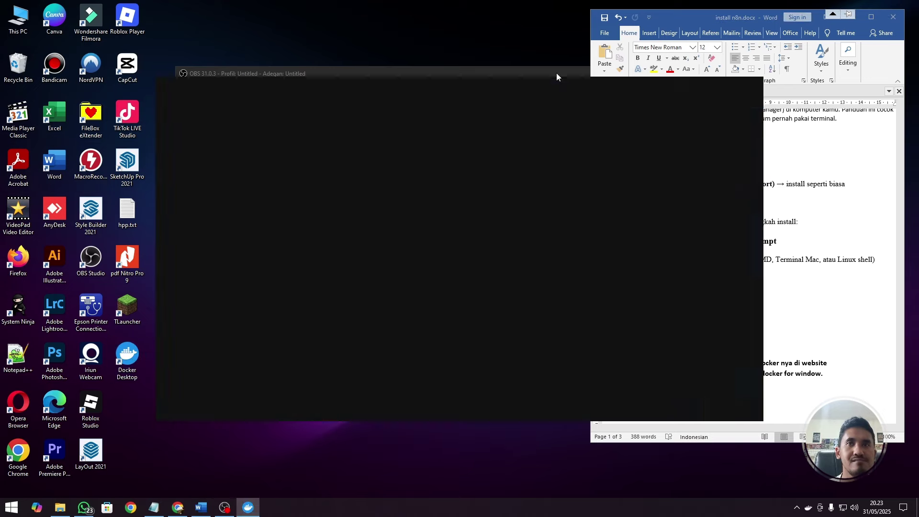
pyautogui.click(640, 76)
pyautogui.click(742, 160)
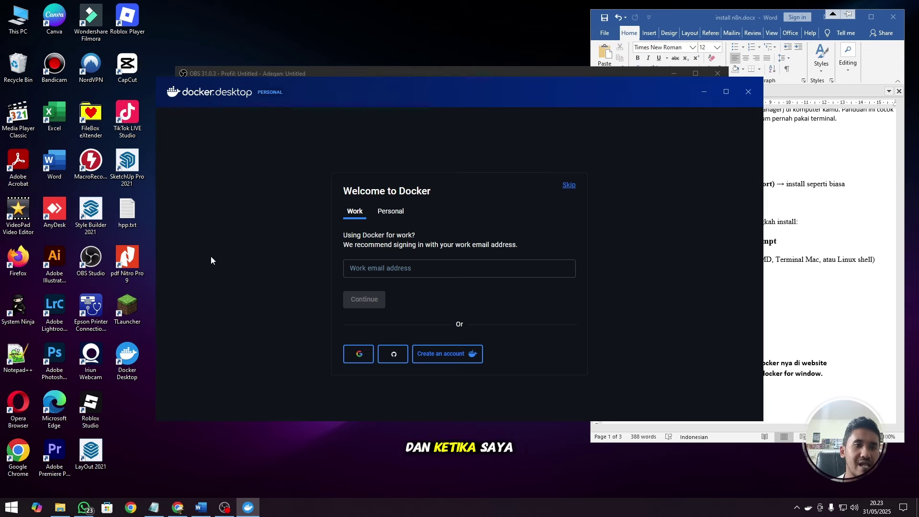
# Open the ##Belajar n8n dari Nol hingga Mahir folder on the 500GB (D:) drive and quit Docker Desktop from its WSL error dialog.
pyautogui.click(59, 507)
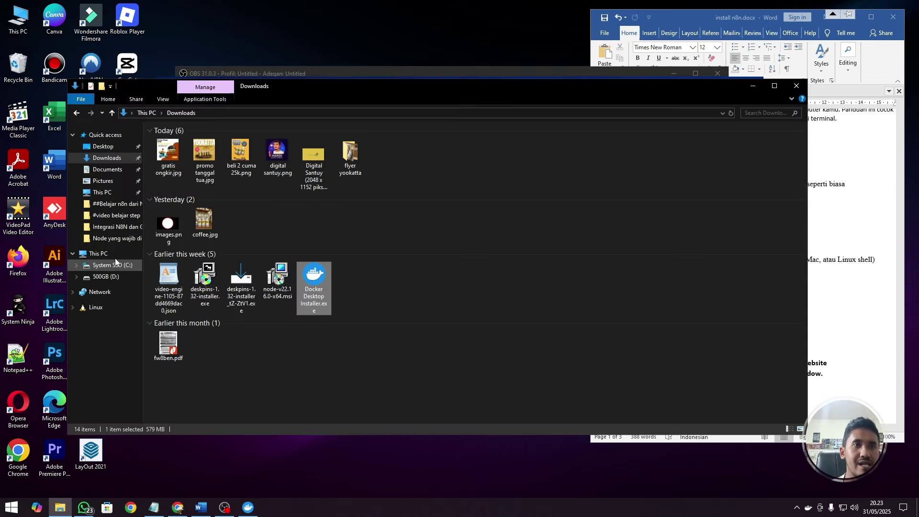
pyautogui.click(105, 276)
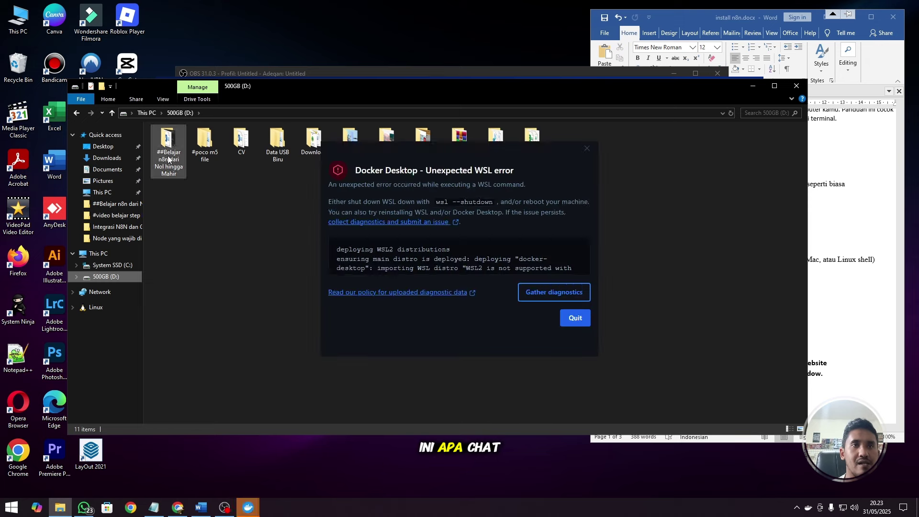
pyautogui.doubleClick(167, 159)
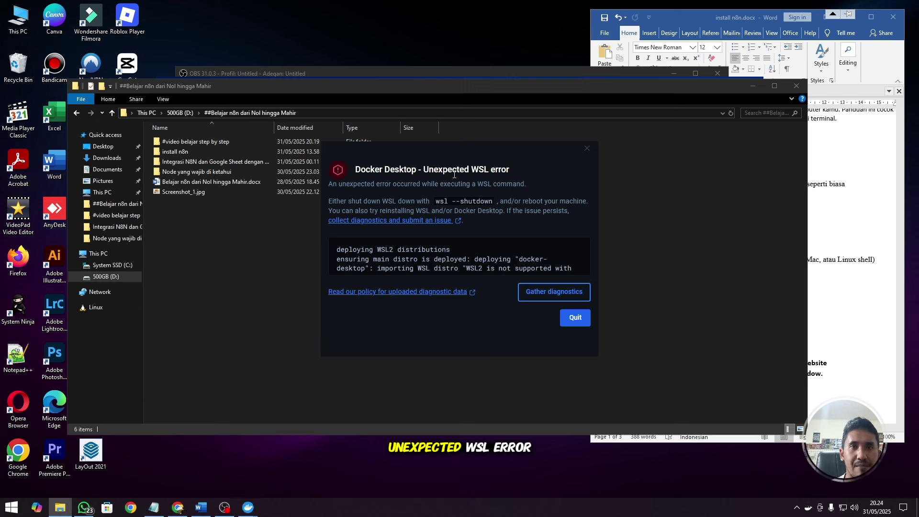
pyautogui.click(579, 318)
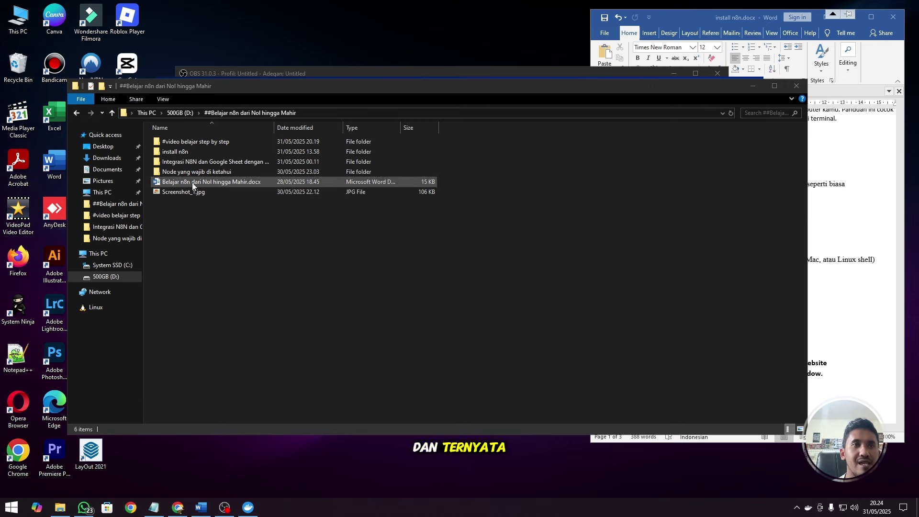
# View Screenshot_1.jpg to check the ChatGPT answer about the computer's WSL2 support, and close the image.
pyautogui.doubleClick(179, 191)
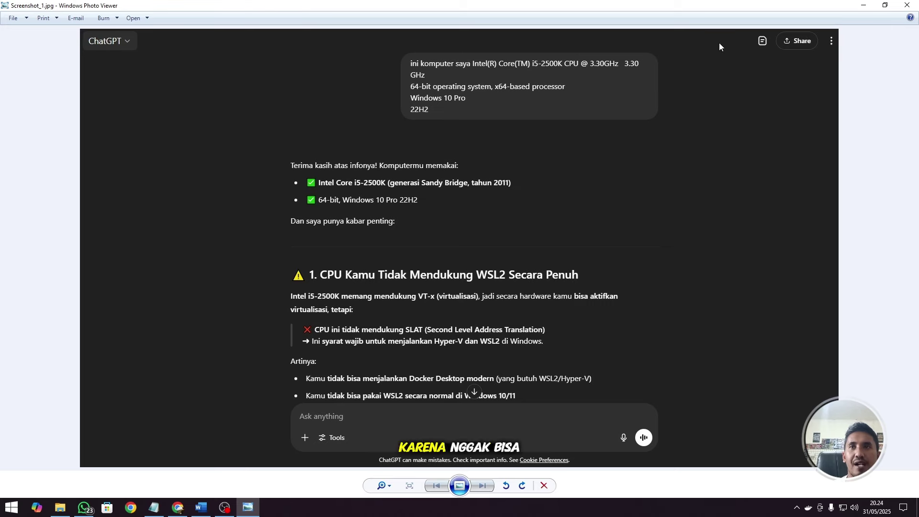
pyautogui.click(881, 6)
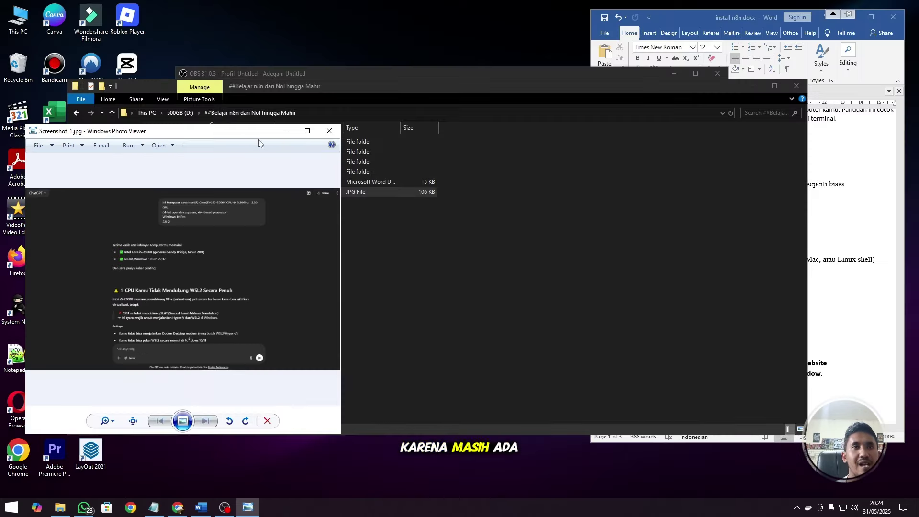
pyautogui.moveTo(259, 136); pyautogui.dragTo(312, 122)
pyautogui.click(395, 112)
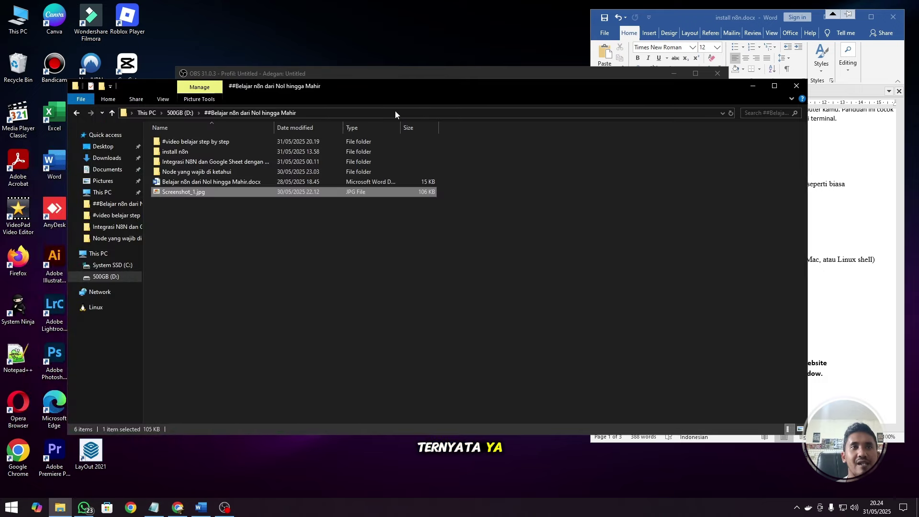
# Switch to Chrome and revisit the n8n Docker Installation guide and the Docker website.
pyautogui.click(177, 507)
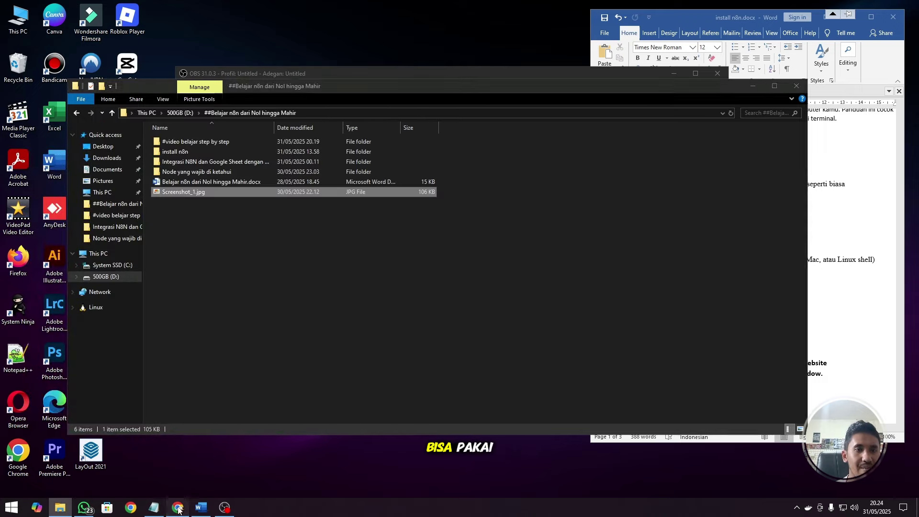
pyautogui.click(379, 5)
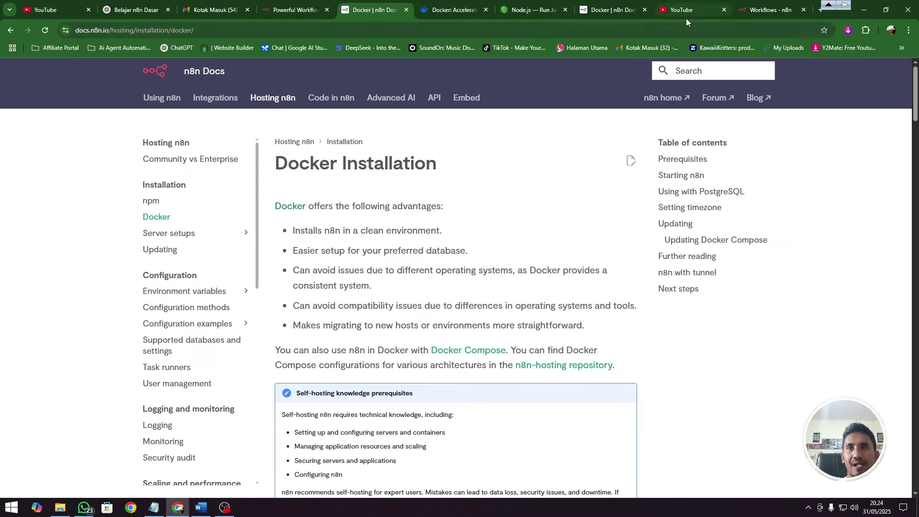
pyautogui.click(449, 10)
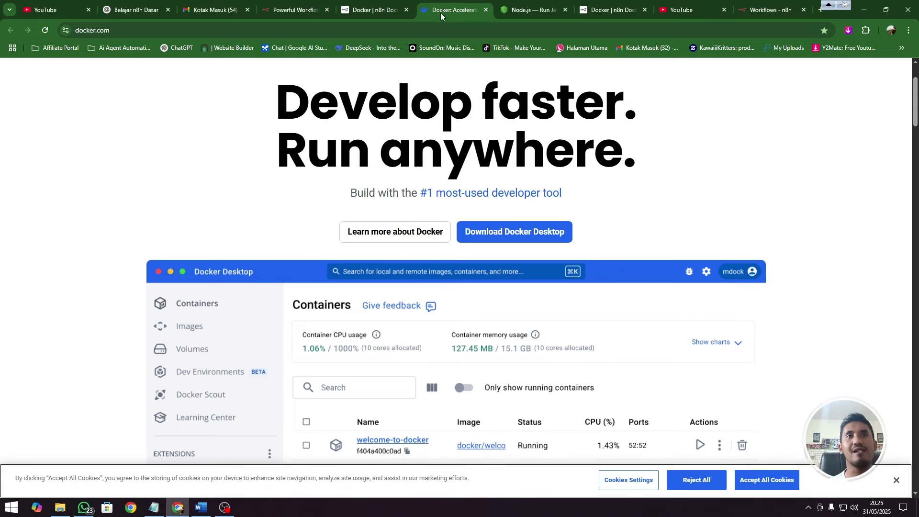
# View the n8n.cloud free-trial registration form from the n8n website and close its tab.
pyautogui.click(296, 10)
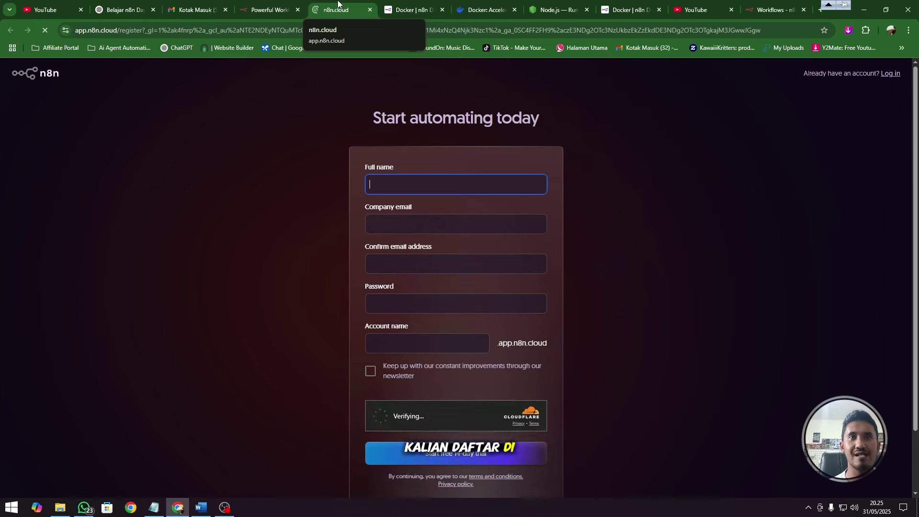
pyautogui.click(370, 9)
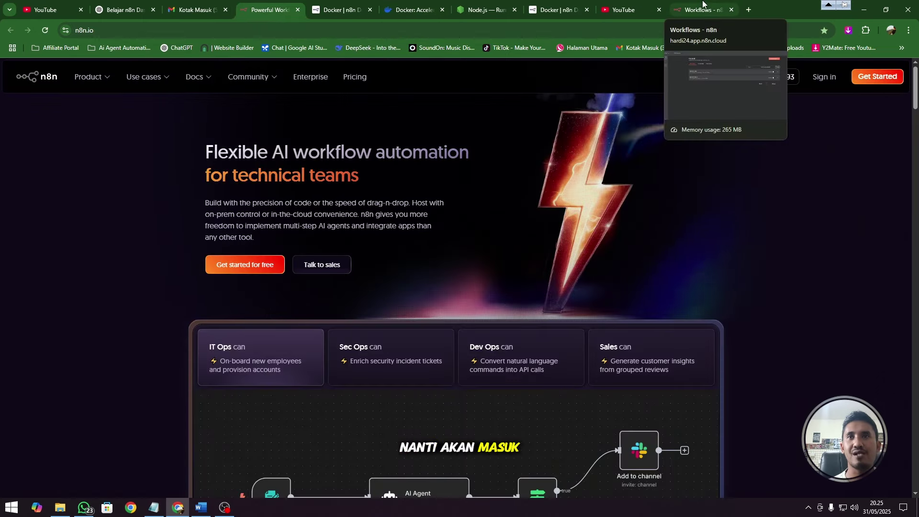
# Open My workflow in the n8n cloud workspace, examine the available node categories and the AI nodes, and close the node list.
pyautogui.click(703, 6)
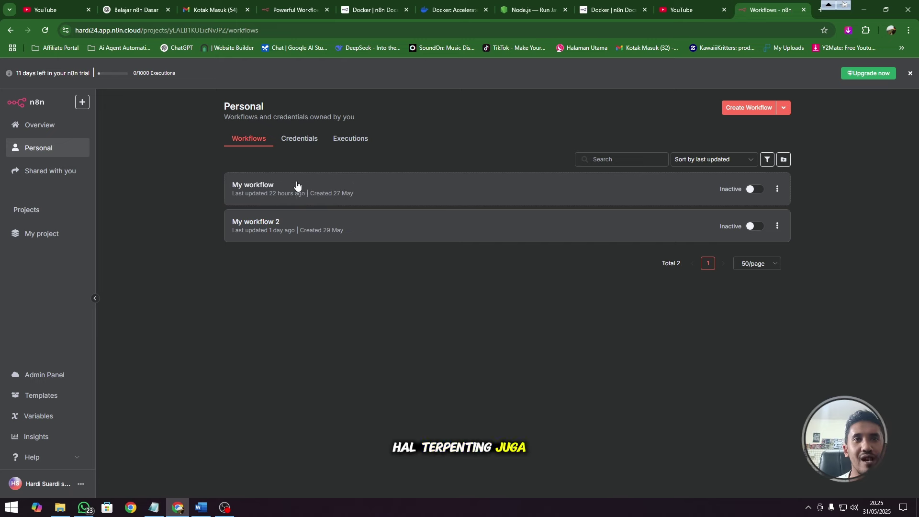
pyautogui.click(267, 184)
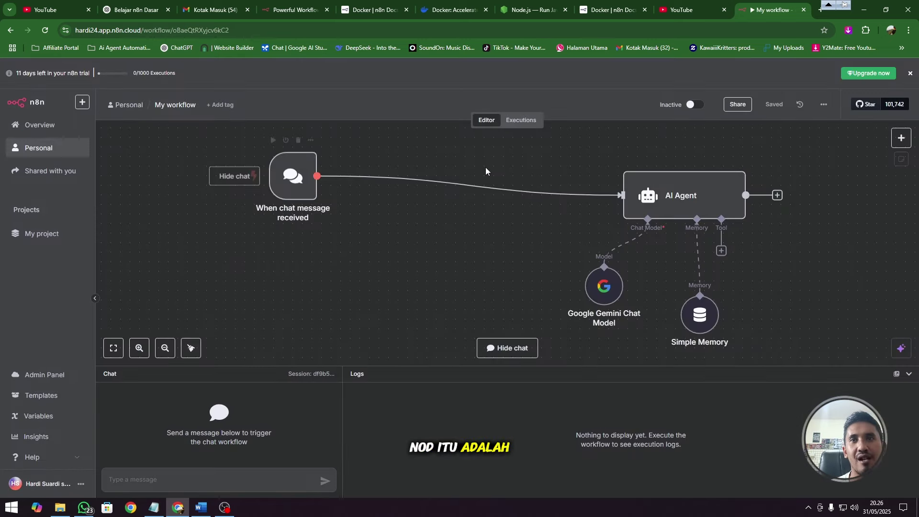
pyautogui.click(899, 139)
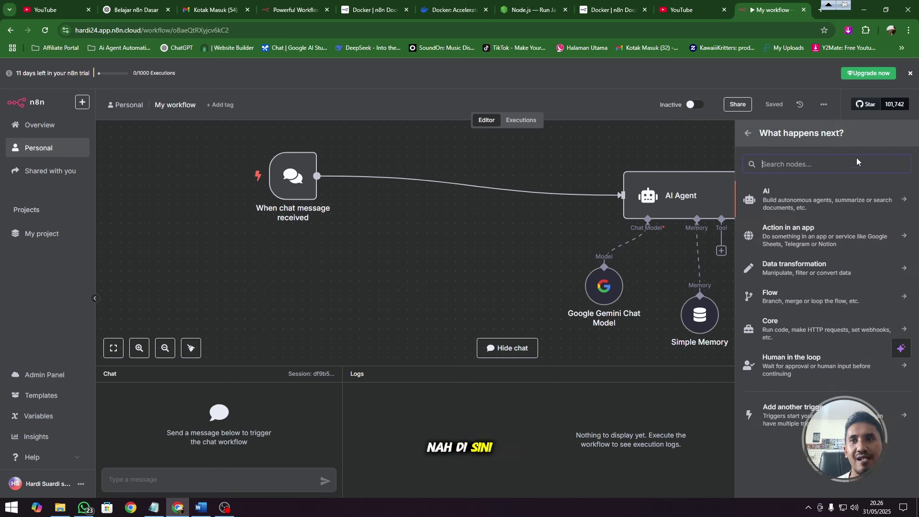
pyautogui.click(789, 199)
pyautogui.scroll(-2, 796, 278)
pyautogui.scroll(3, 796, 278)
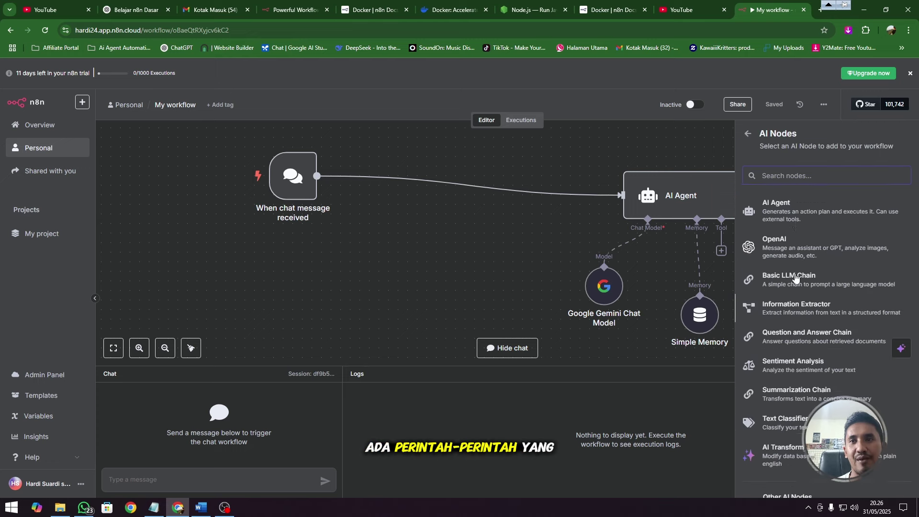
pyautogui.click(749, 136)
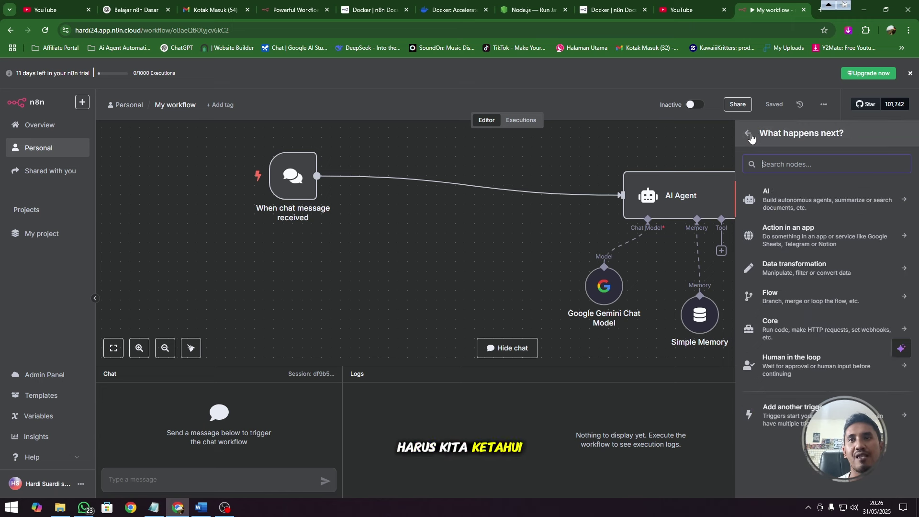
pyautogui.click(713, 136)
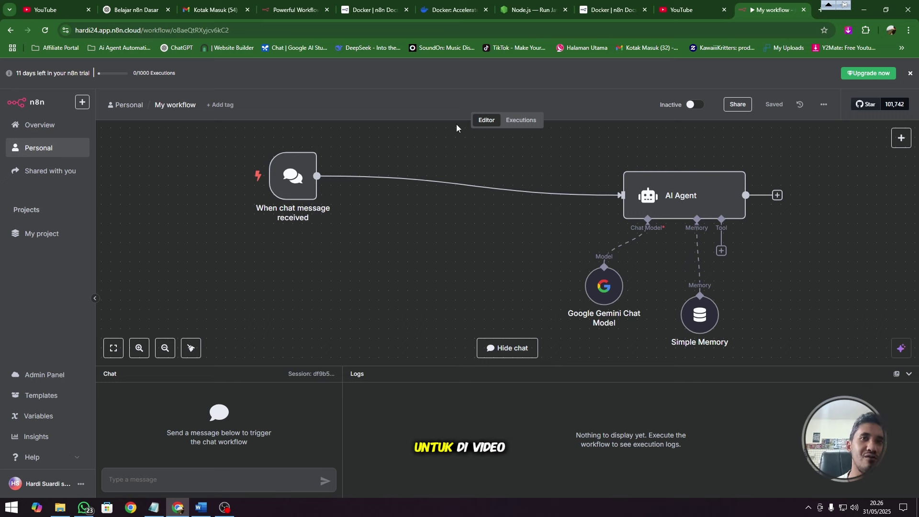